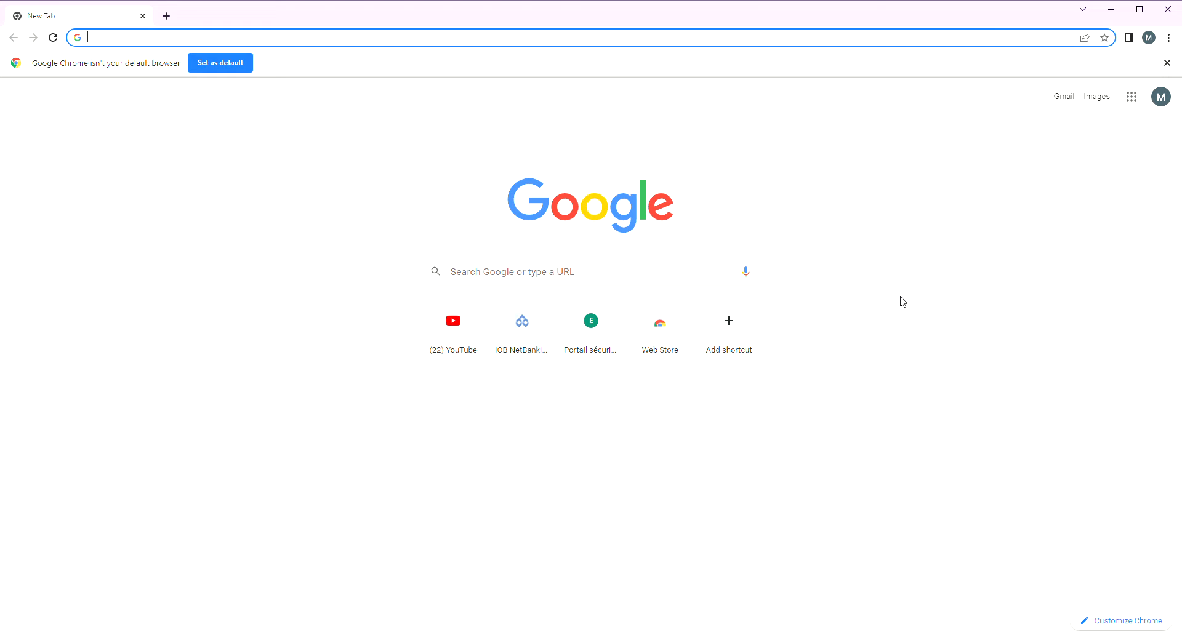
# Open Google Forms from the list of Google apps and create a blank form.
pyautogui.click(1132, 97)
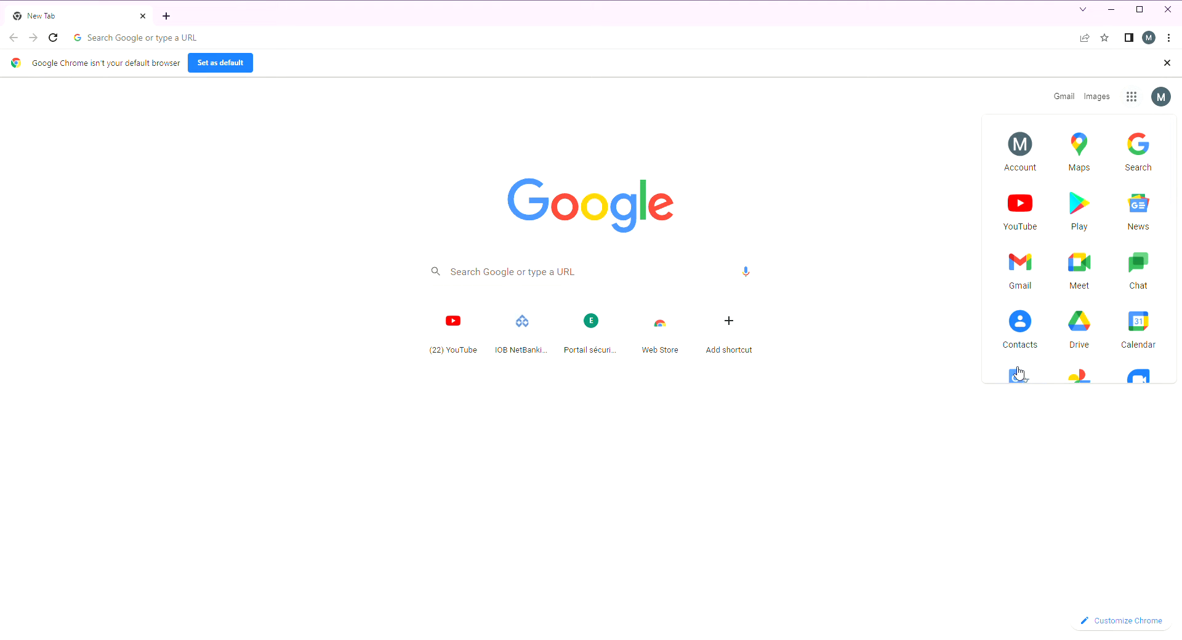
pyautogui.scroll(-6, 1164, 302)
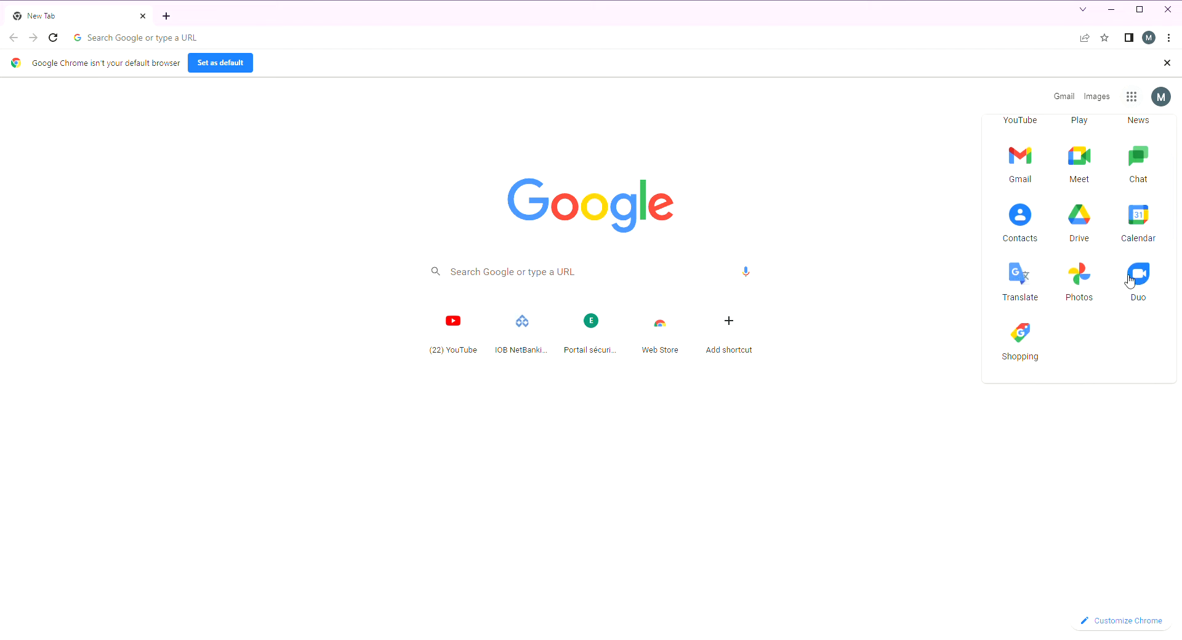
pyautogui.scroll(1, 1129, 286)
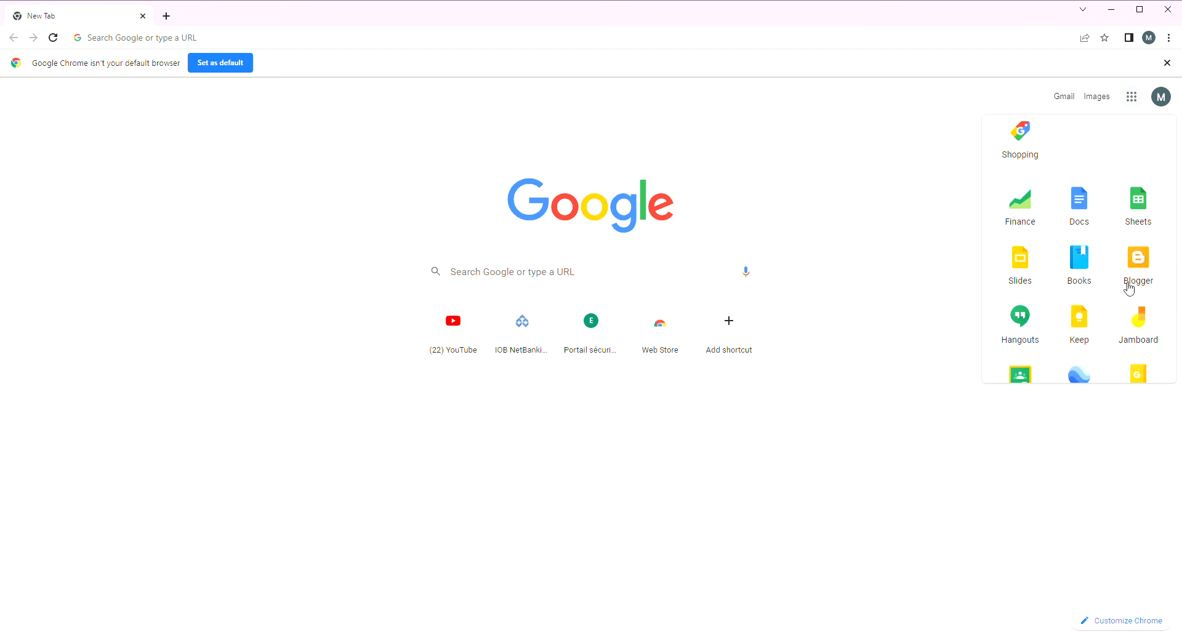
pyautogui.scroll(-3, 1130, 288)
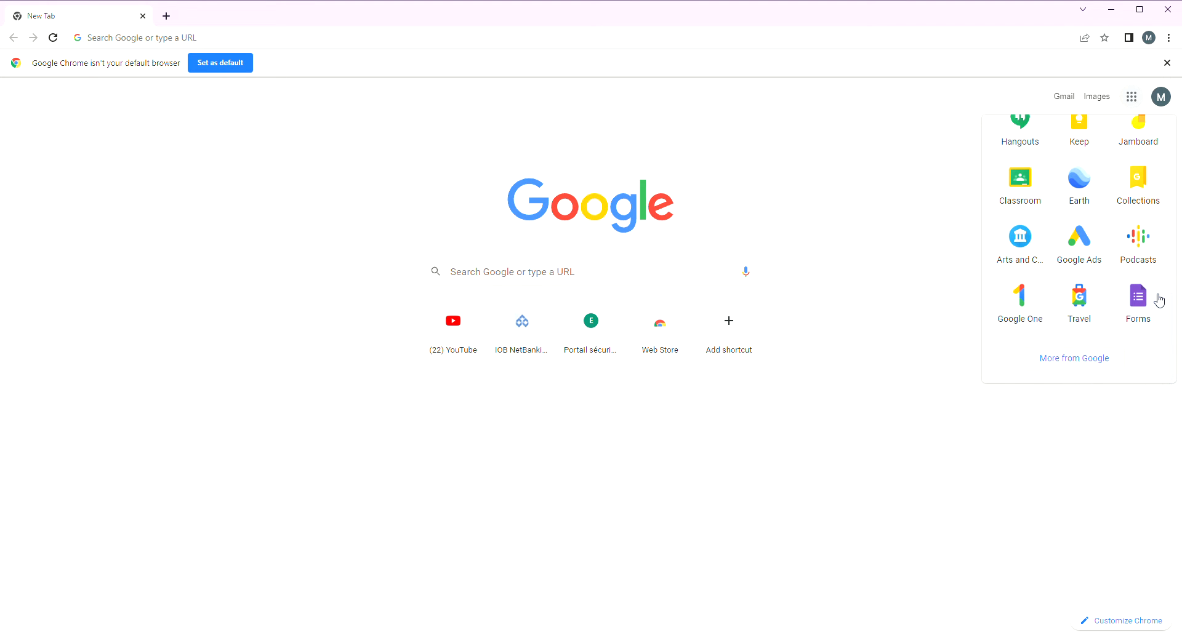
pyautogui.click(1146, 305)
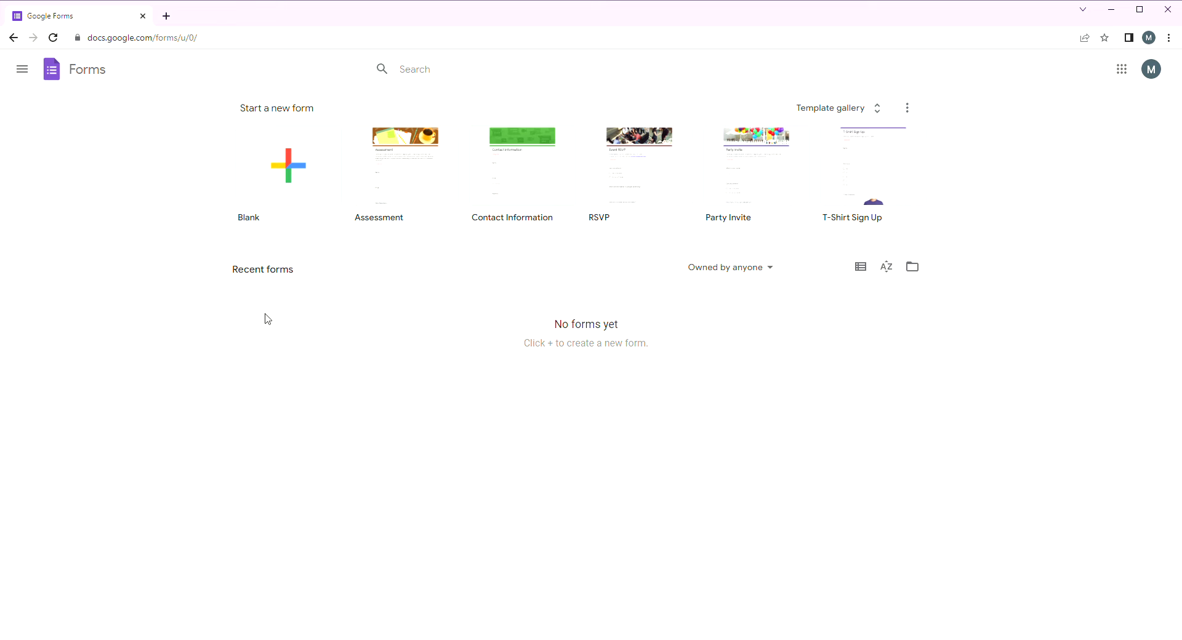
pyautogui.click(292, 157)
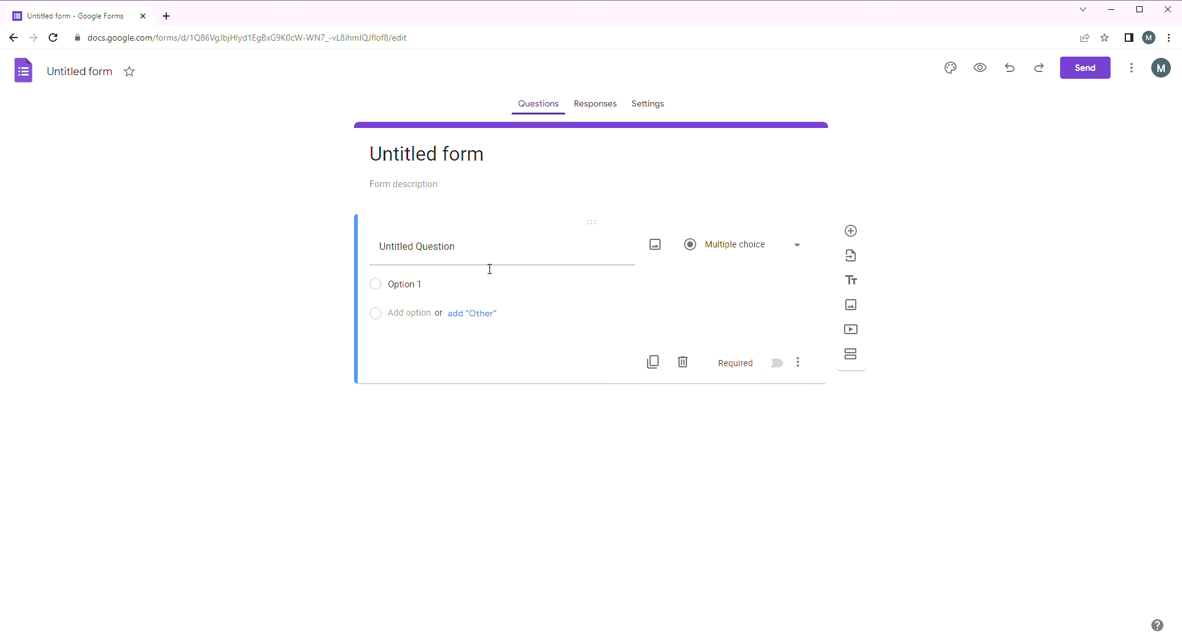
pyautogui.click(501, 161)
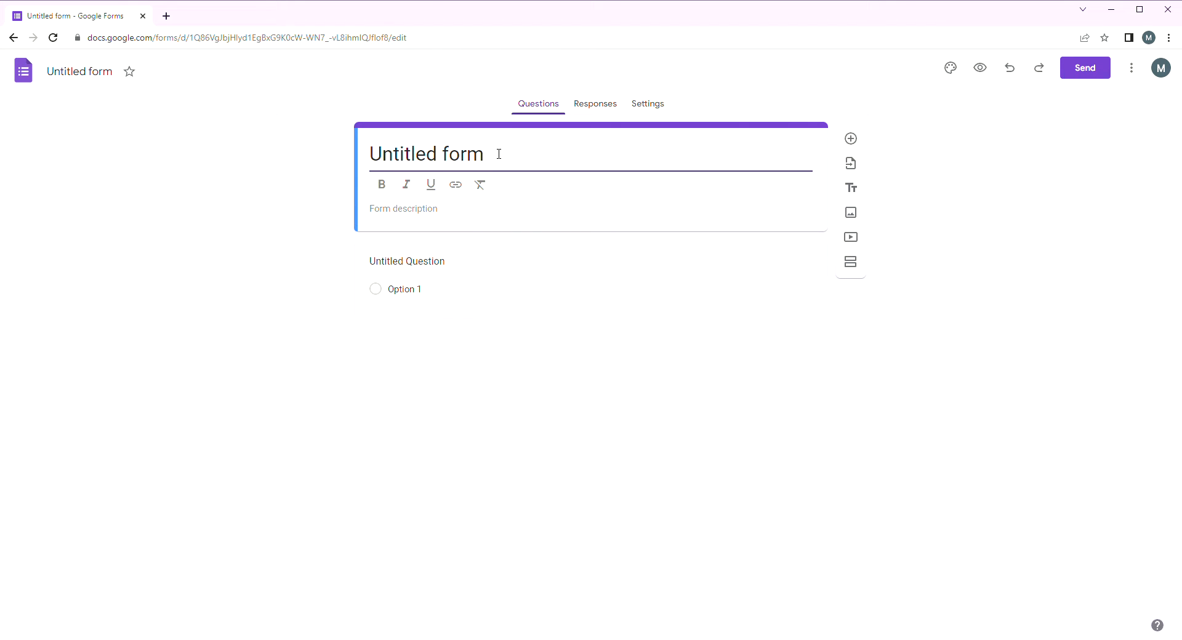
pyautogui.press('BackSpace')
pyautogui.press('BackSpace')
pyautogui.press('BackSpace')
pyautogui.press('BackSpace')
pyautogui.press('BackSpace')
pyautogui.press('BackSpace')
pyautogui.press('BackSpace')
pyautogui.press('BackSpace')
pyautogui.press('BackSpace')
pyautogui.press('BackSpace')
pyautogui.press('BackSpace')
pyautogui.press('BackSpace')
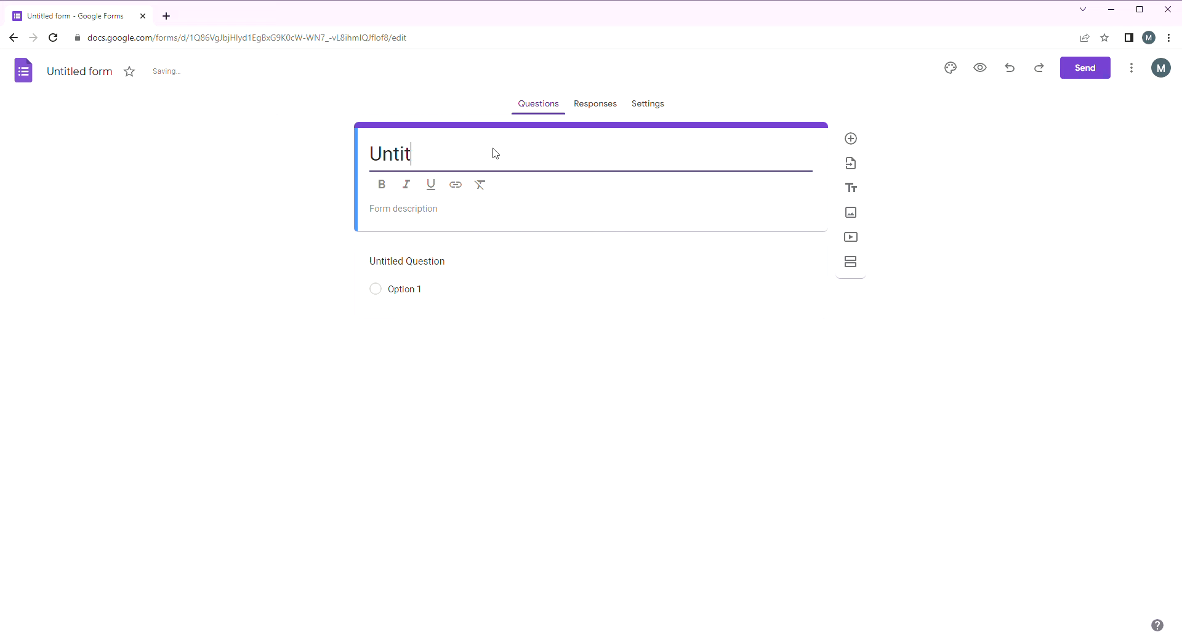
pyautogui.hotkey('ctrl', 'z')
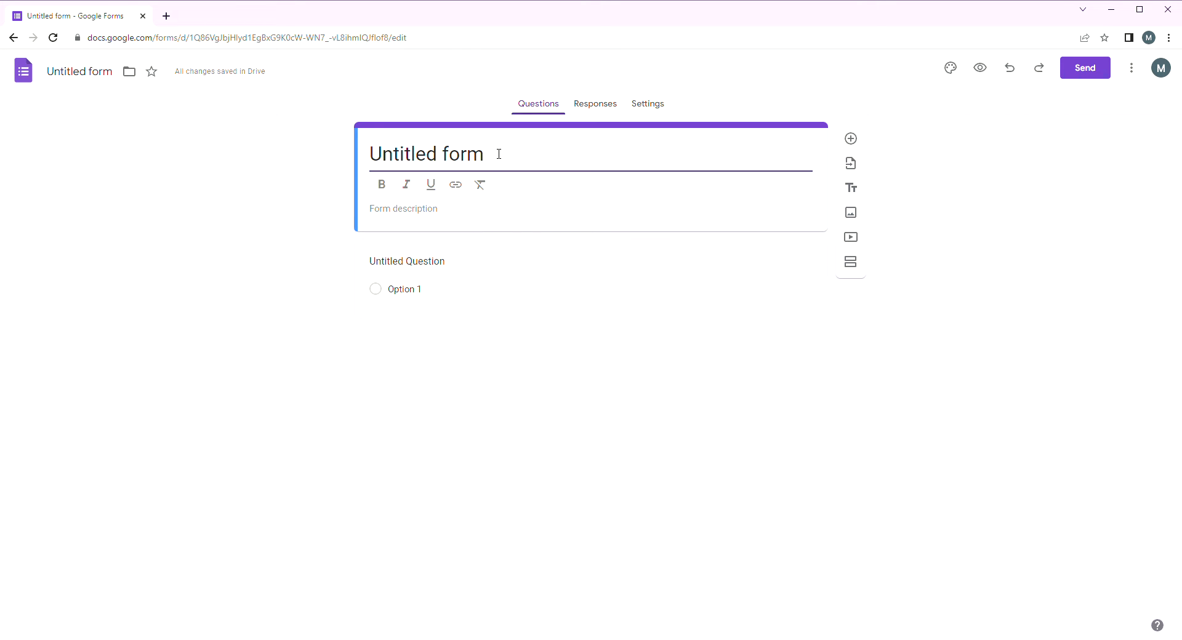
pyautogui.press('BackSpace')
pyautogui.press('BackSpace')
pyautogui.press('BackSpace')
pyautogui.press('BackSpace')
pyautogui.press('BackSpace')
pyautogui.press('BackSpace')
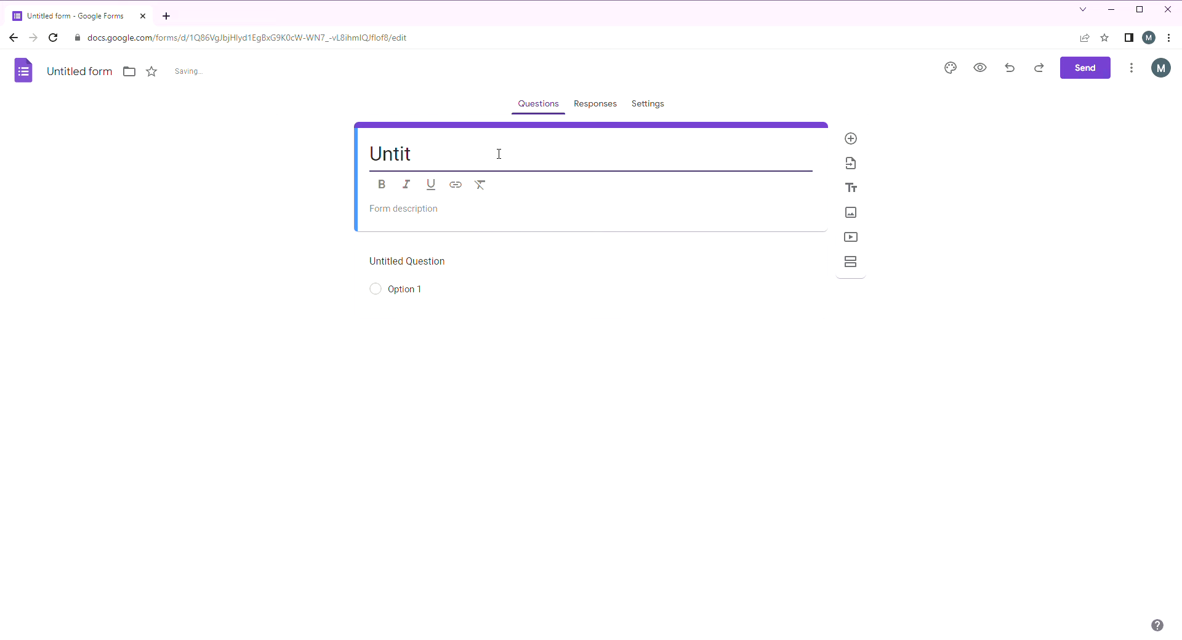
pyautogui.press('BackSpace')
pyautogui.press('BackSpace')
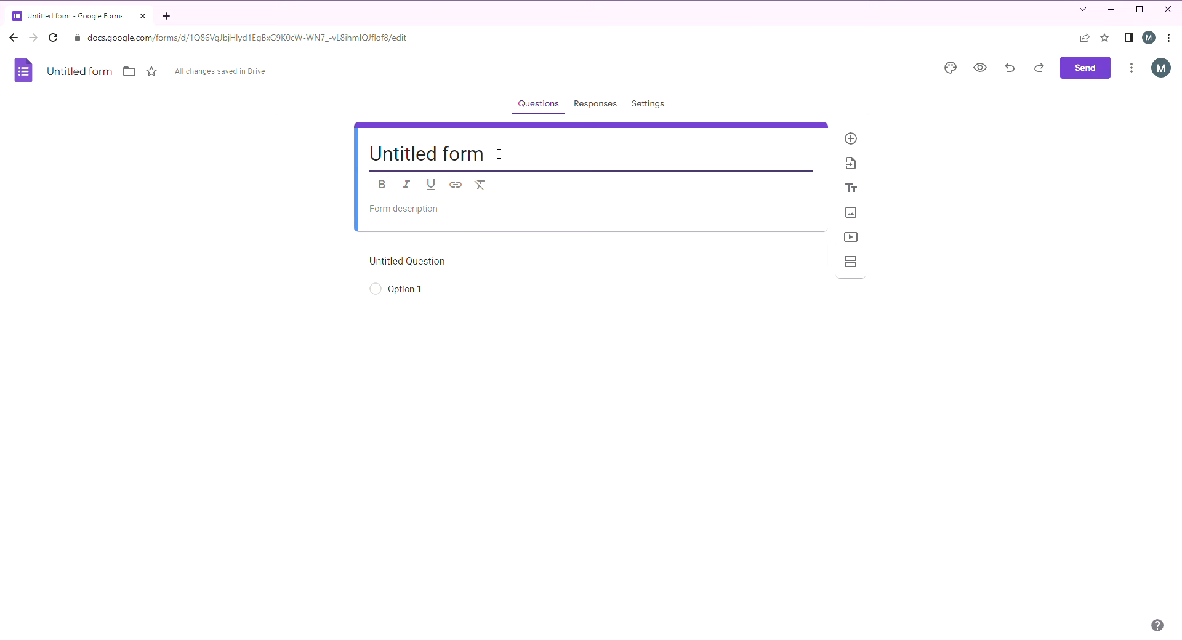
# Append QUIZ to the form's title and enter AKASH ANU EDUCATION as the form description.
pyautogui.write('QUIZ')
pyautogui.click(497, 209)
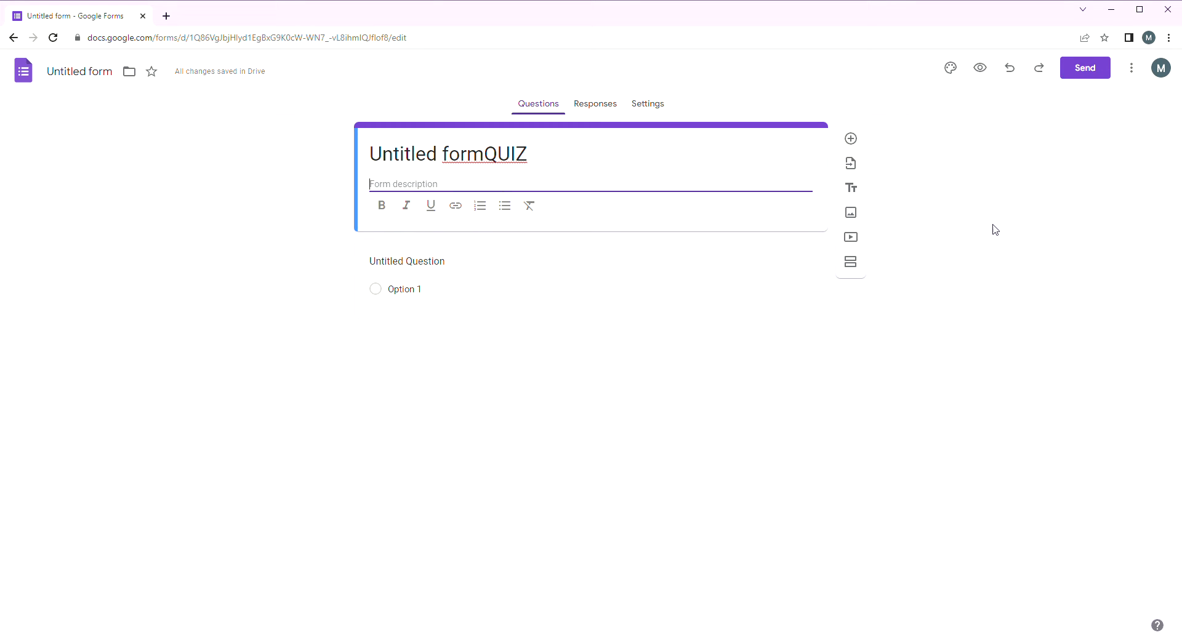
pyautogui.write('AKASH ANU EDUCATION')
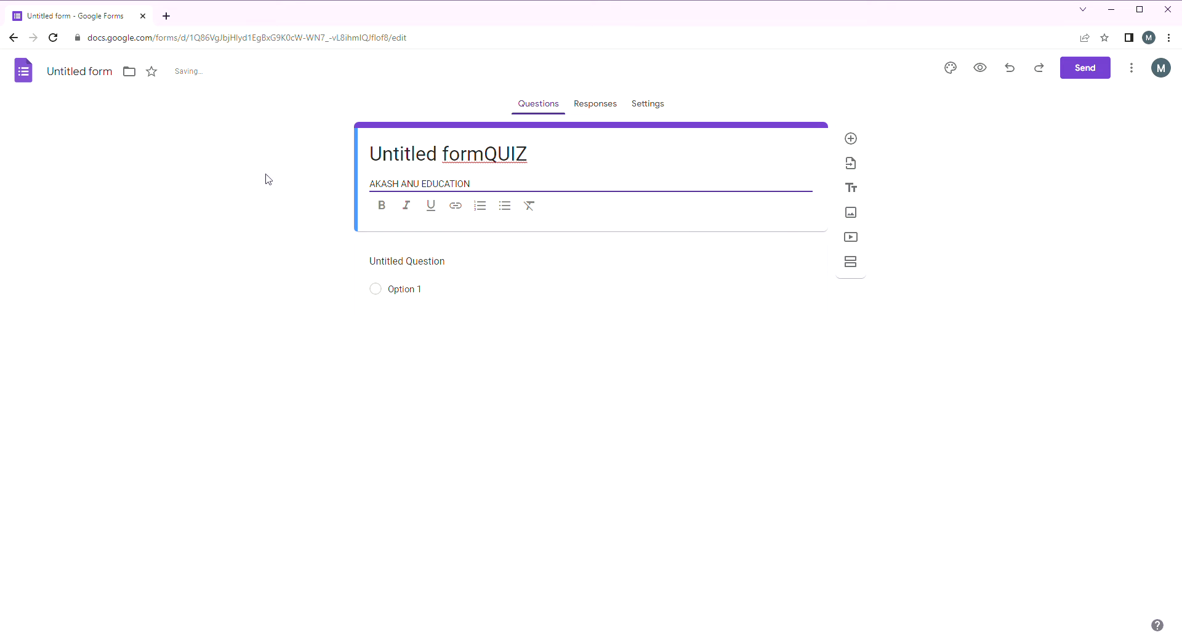
# Format the whole form description as bold, italic and underlined.
pyautogui.click(368, 184)
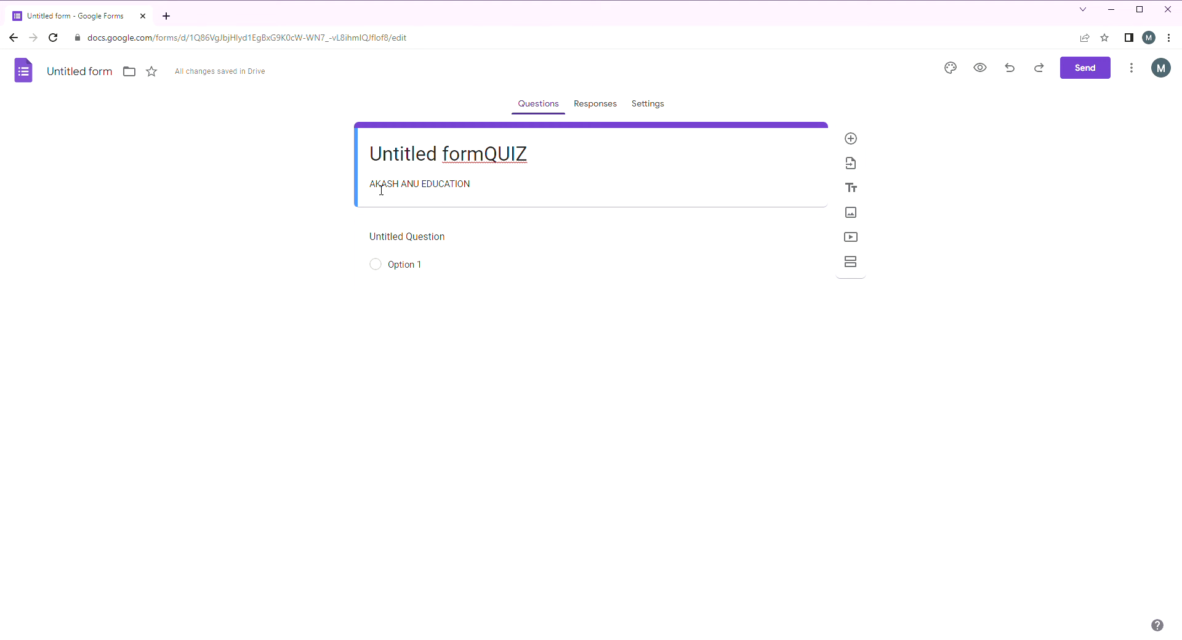
pyautogui.tripleClick(405, 194)
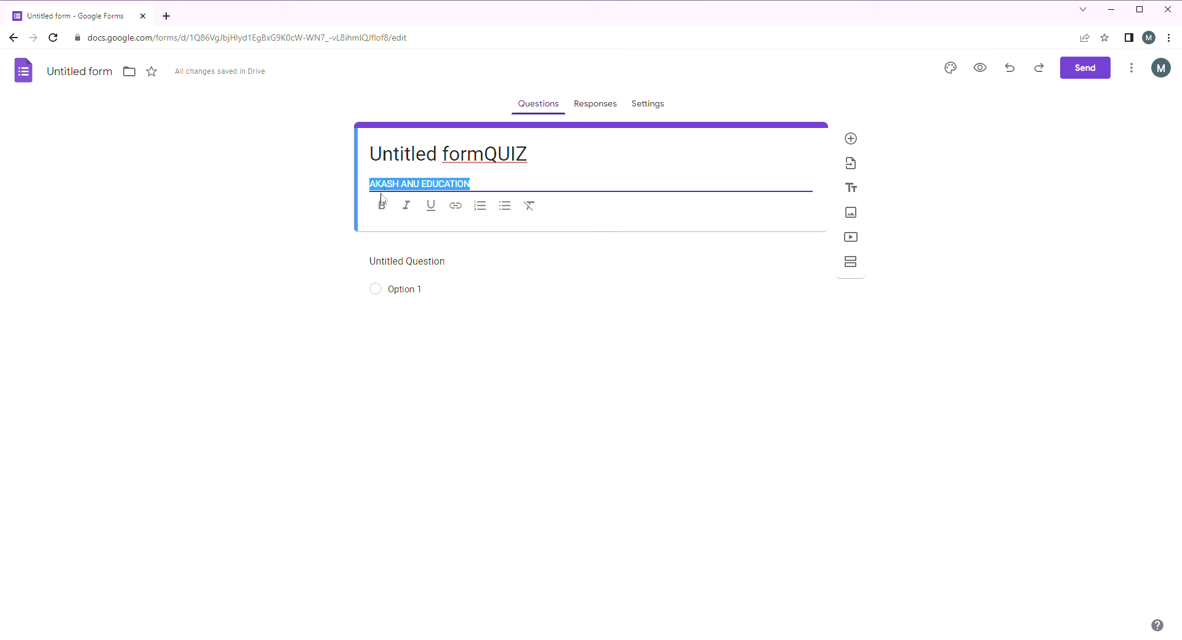
pyautogui.click(382, 206)
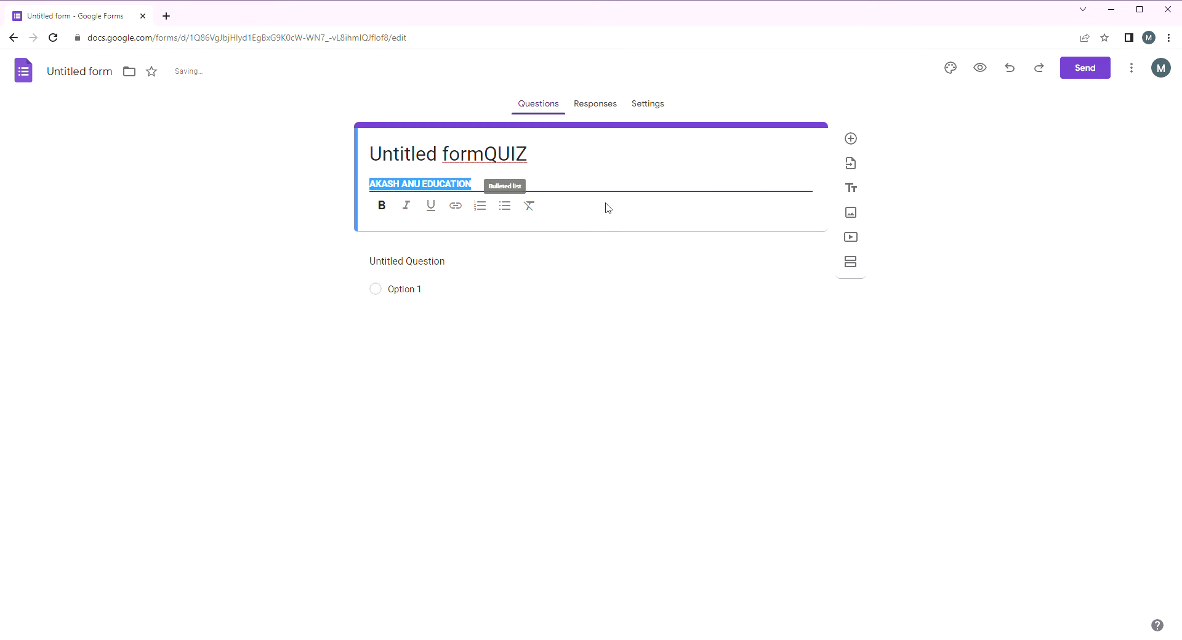
pyautogui.click(530, 191)
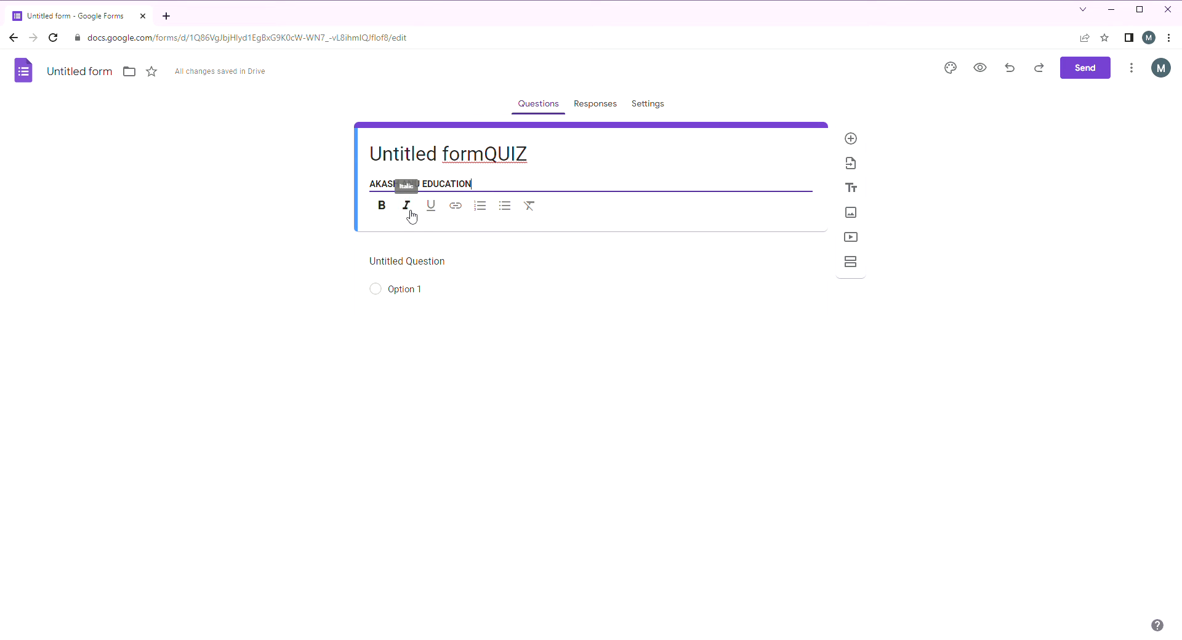
pyautogui.click(367, 188)
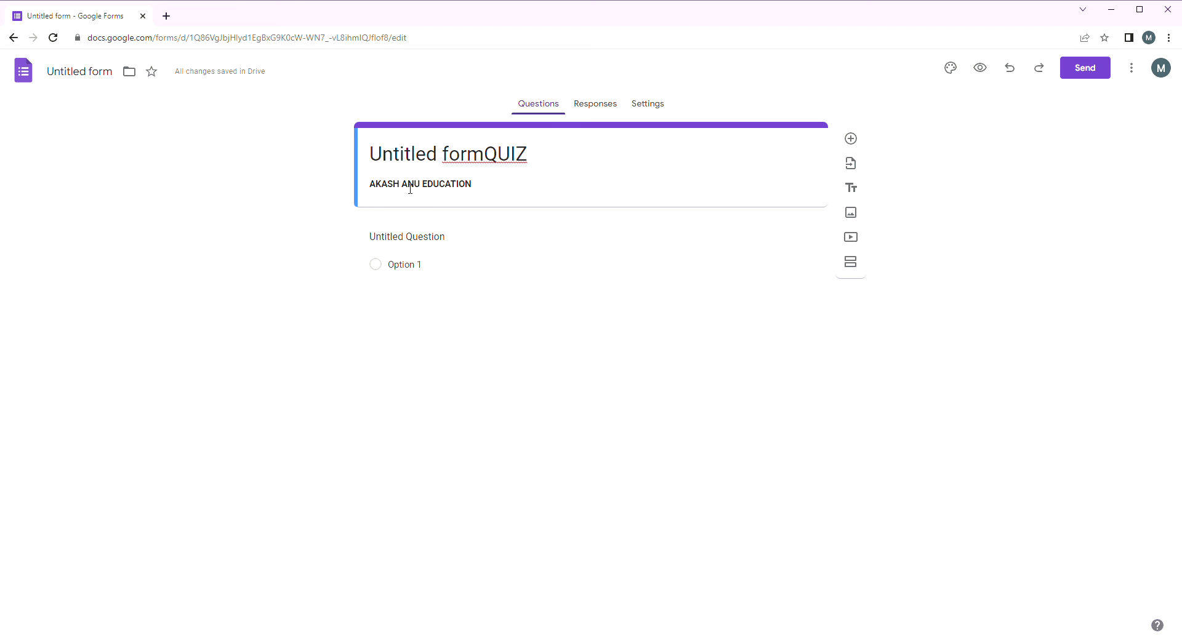
pyautogui.tripleClick(371, 186)
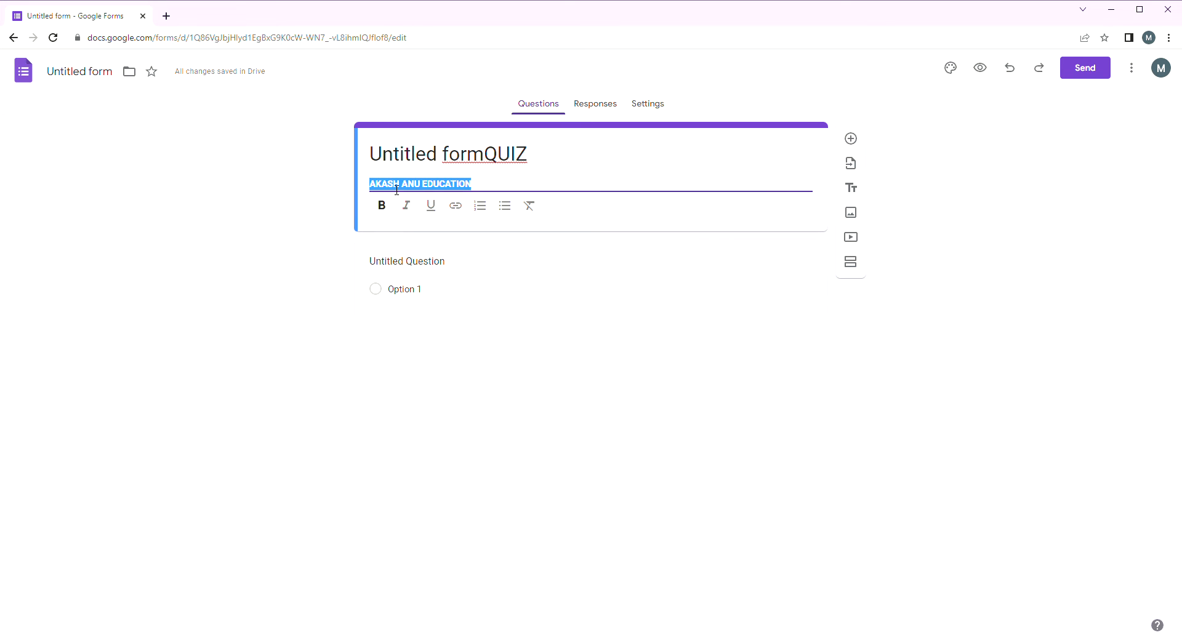
pyautogui.click(406, 207)
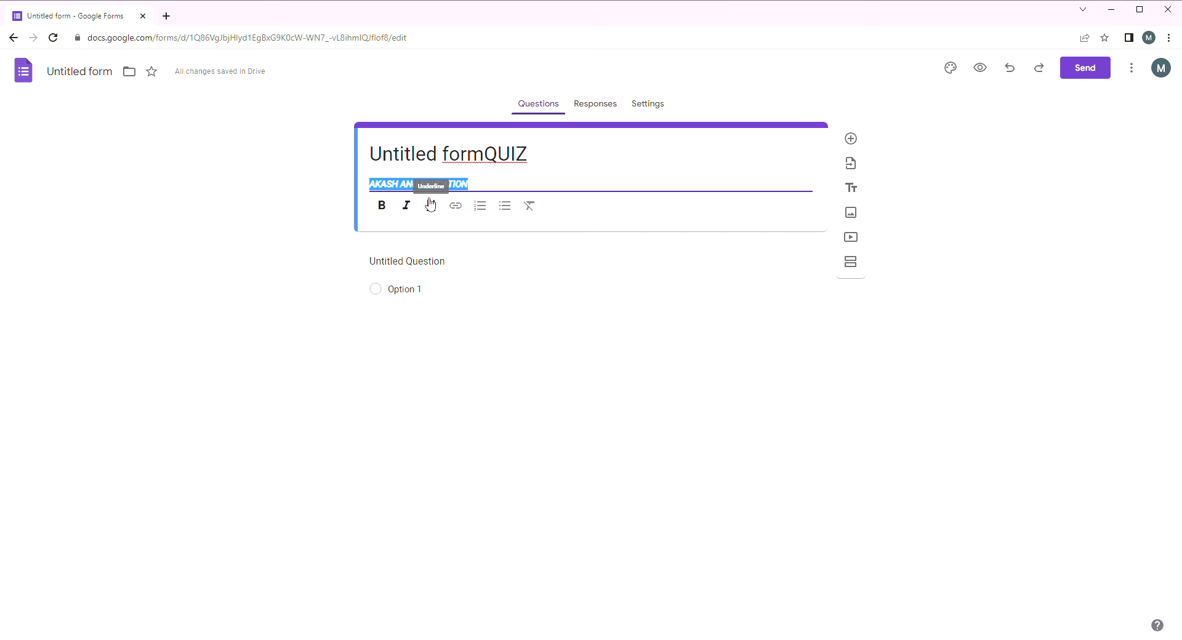
pyautogui.click(430, 209)
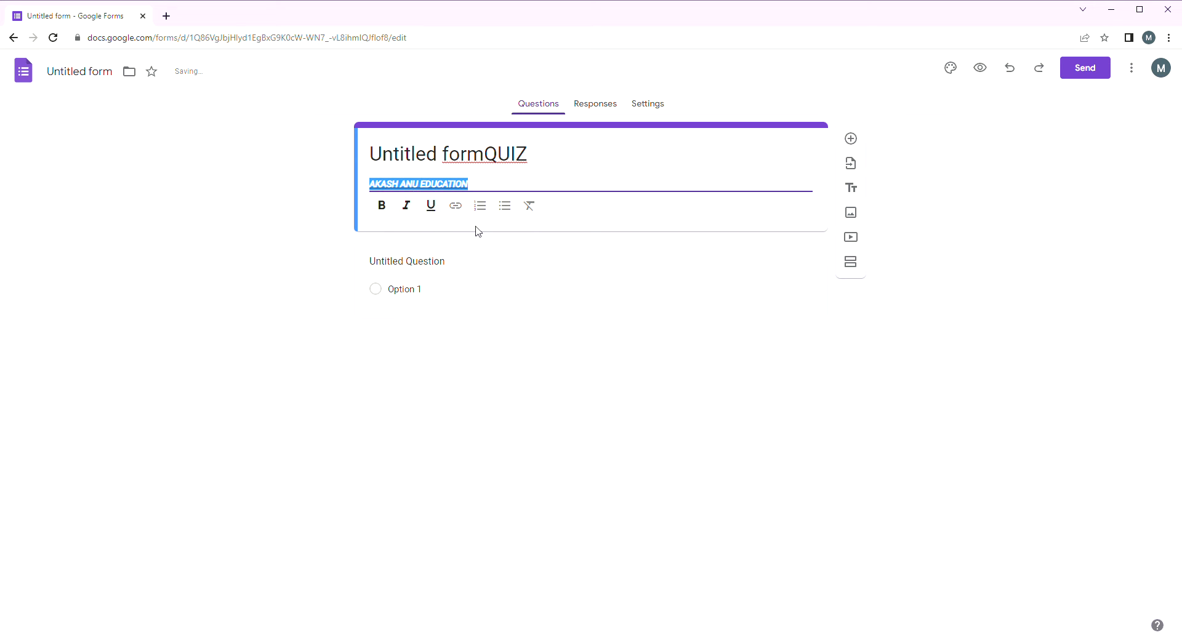
# Replace the first question's placeholder text with E.
pyautogui.click(749, 290)
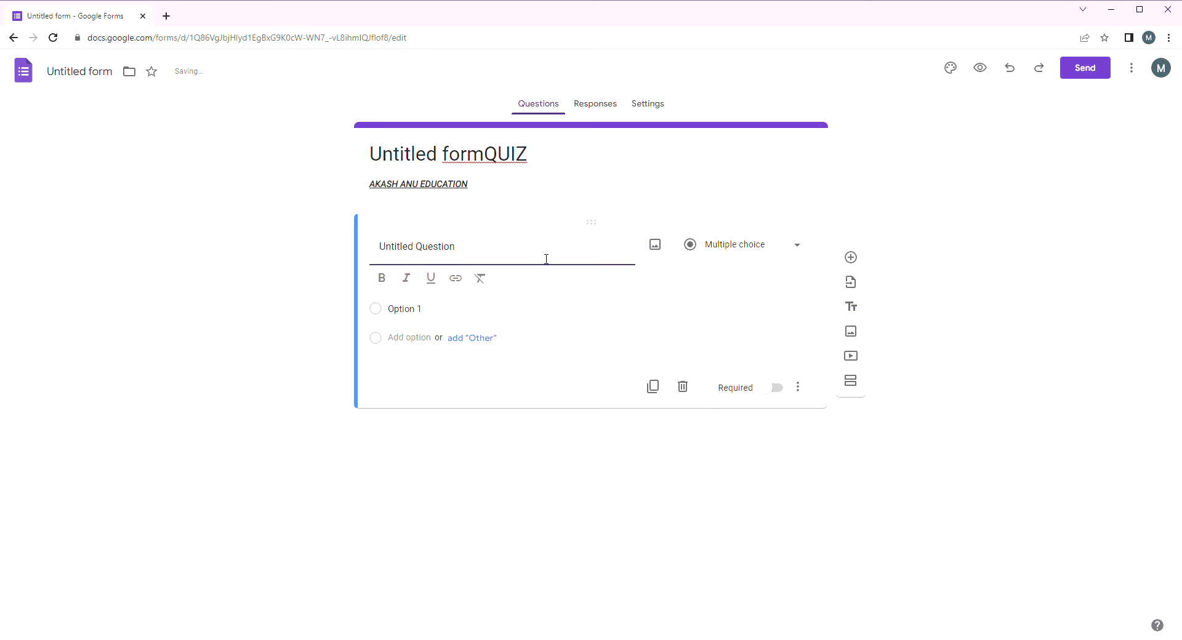
pyautogui.press('BackSpace')
pyautogui.press('BackSpace')
pyautogui.press('BackSpace')
pyautogui.press('BackSpace')
pyautogui.press('BackSpace')
pyautogui.press('BackSpace')
pyautogui.press('BackSpace')
pyautogui.press('BackSpace')
pyautogui.press('BackSpace')
pyautogui.press('BackSpace')
pyautogui.press('BackSpace')
pyautogui.press('BackSpace')
pyautogui.press('BackSpace')
pyautogui.press('BackSpace')
pyautogui.press('BackSpace')
pyautogui.press('BackSpace')
pyautogui.press('BackSpace')
pyautogui.write('E')
# Set the first answer option of question E to A and add an "Other" choice.
pyautogui.click(457, 311)
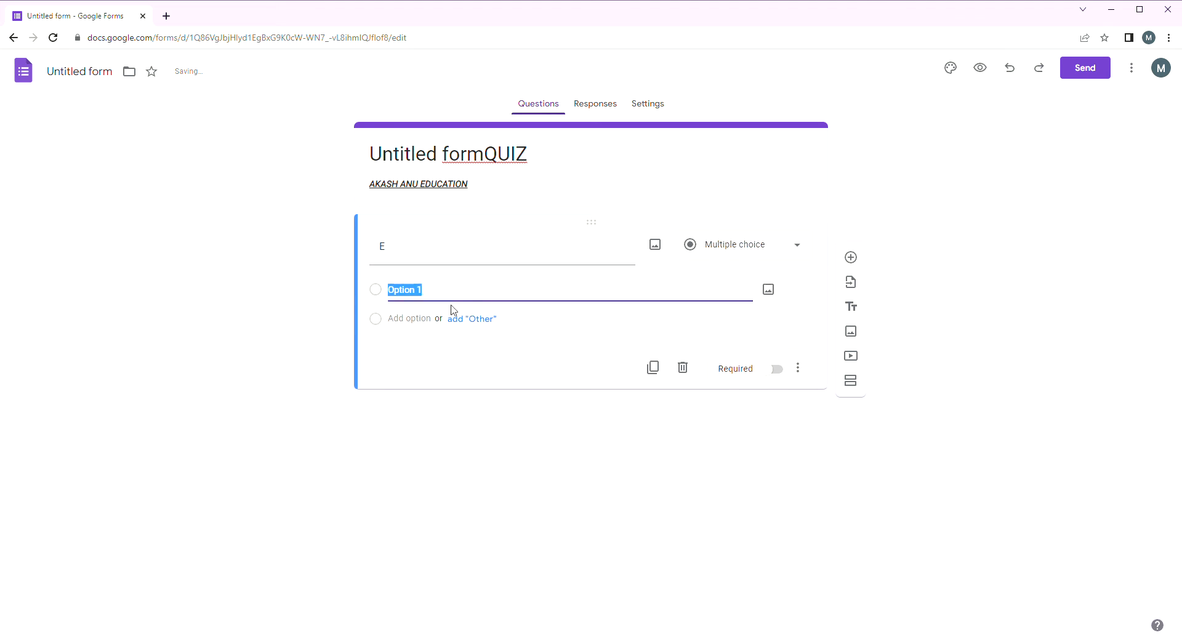
pyautogui.press('BackSpace')
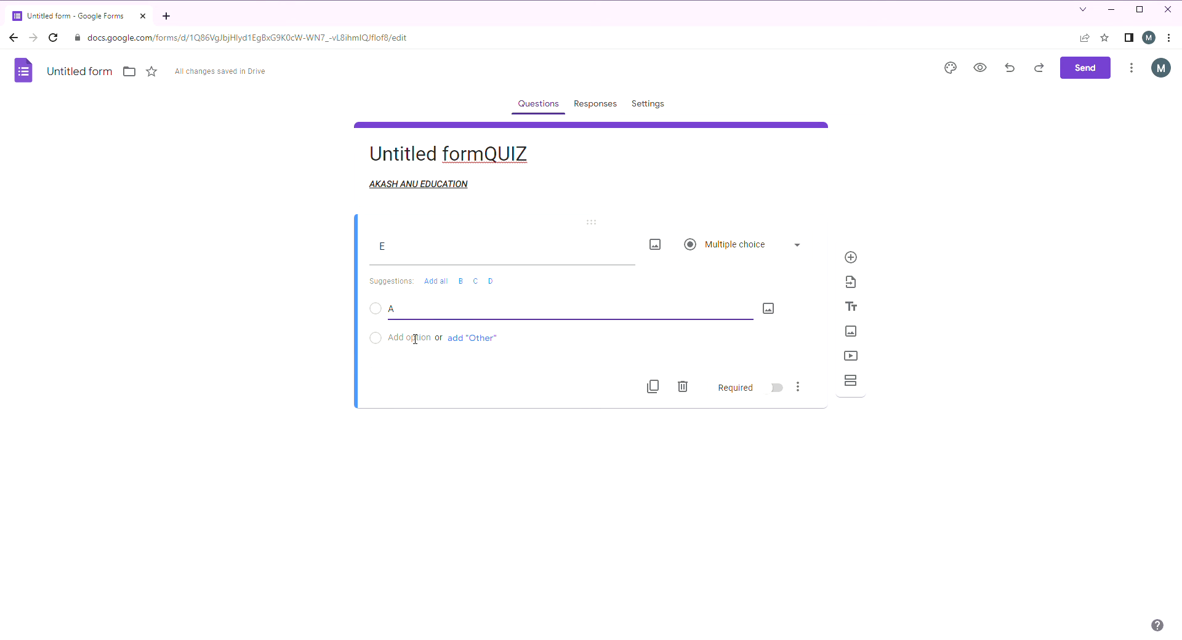
pyautogui.click(466, 340)
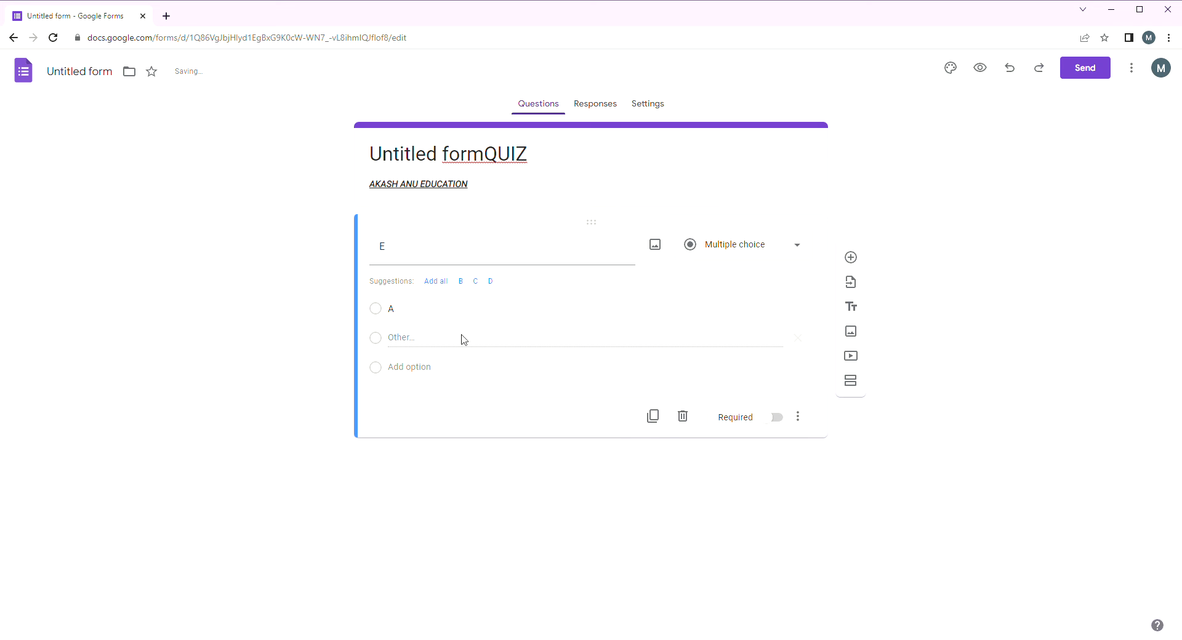
# Insert answer options B, C, D and Option 5 after option A, keeping the suggested texts.
pyautogui.click(420, 308)
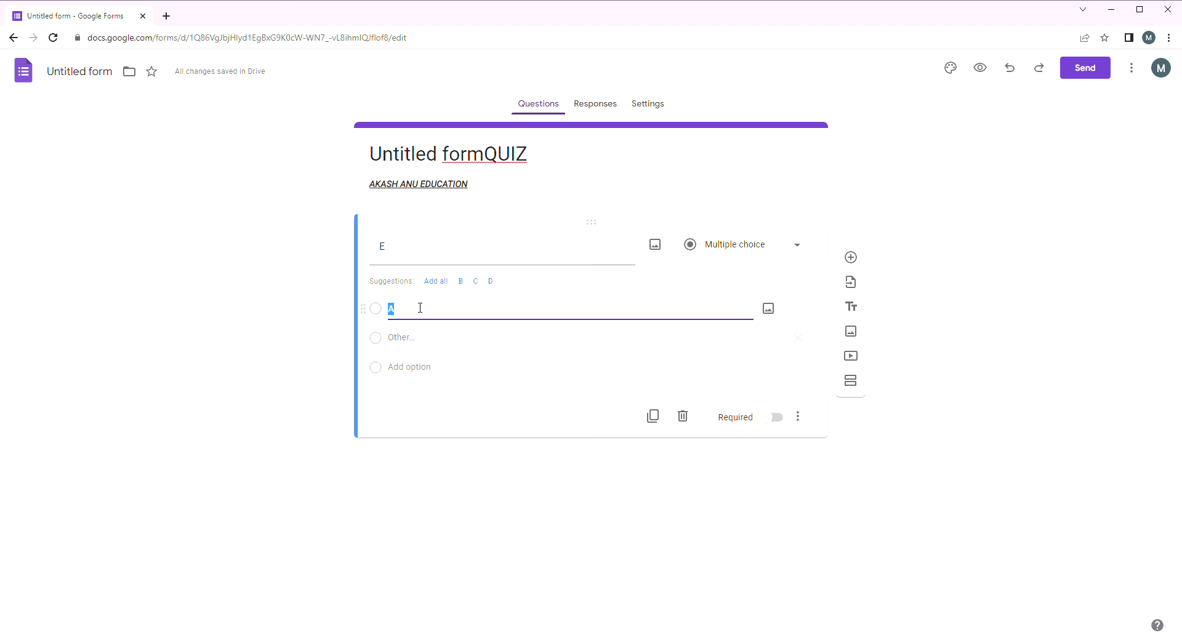
pyautogui.press('Return')
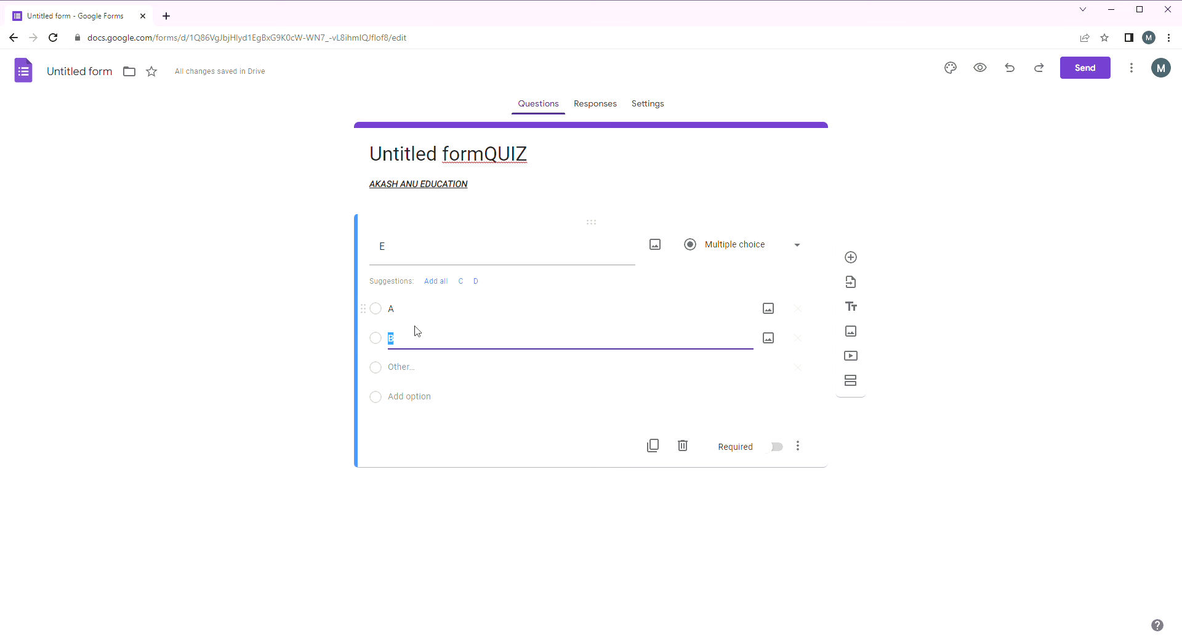
pyautogui.press('Return')
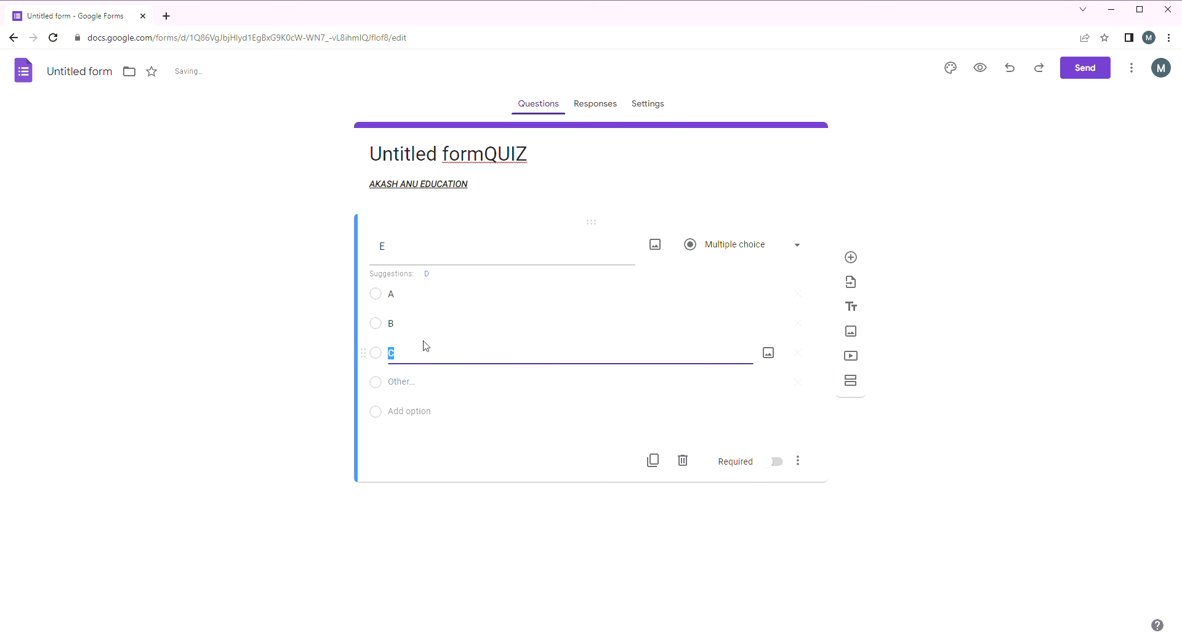
pyautogui.press('Return')
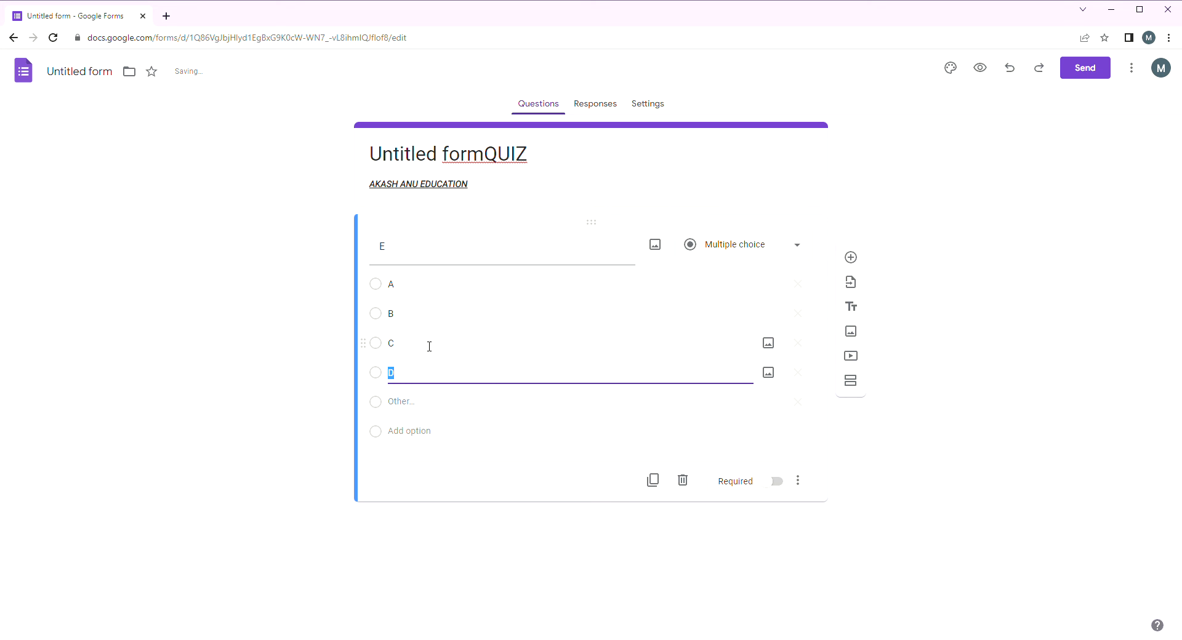
pyautogui.press('Return')
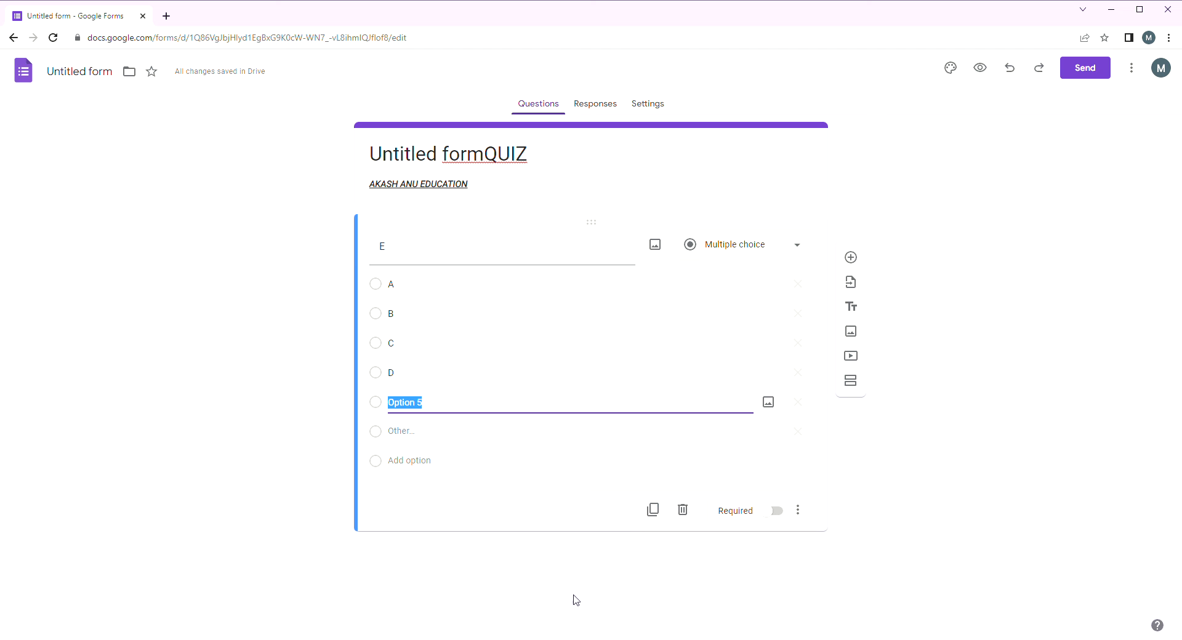
# Duplicate question E and change the copy's type to Multiple choice grid and from that to Checkbox grid.
pyautogui.click(653, 511)
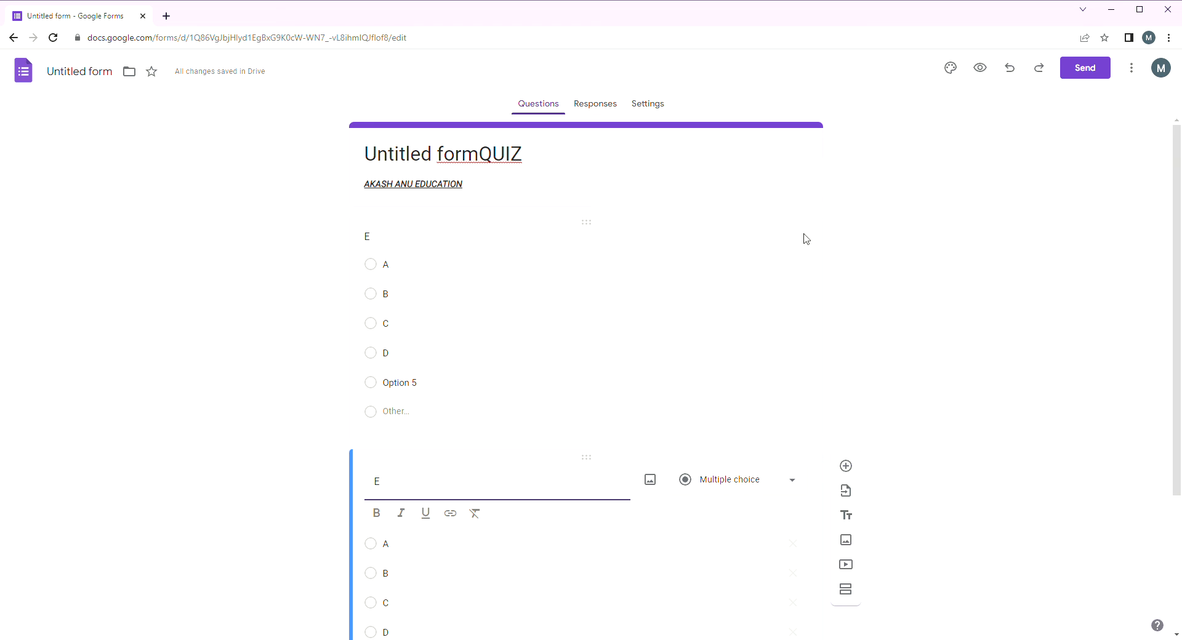
pyautogui.click(797, 485)
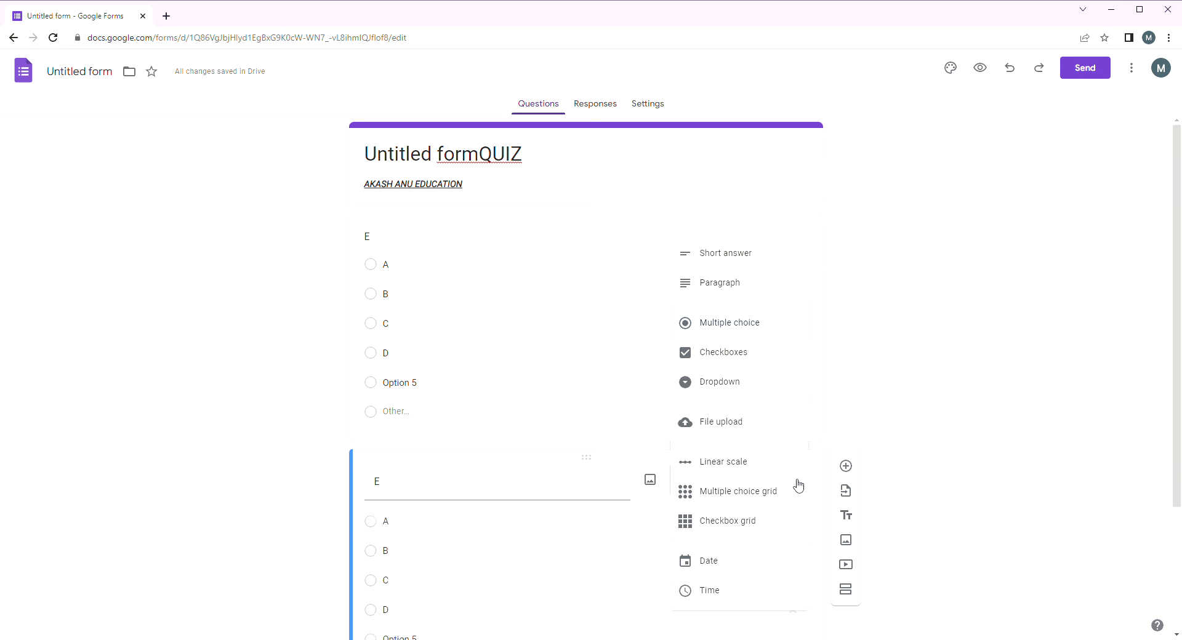
pyautogui.click(696, 490)
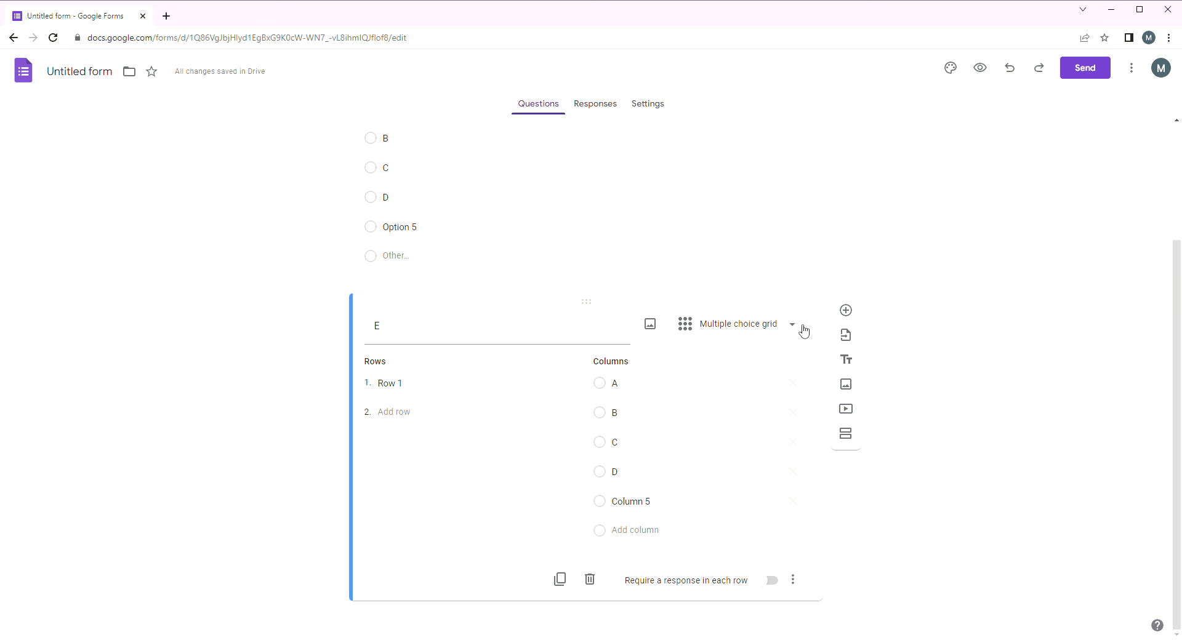
pyautogui.click(802, 330)
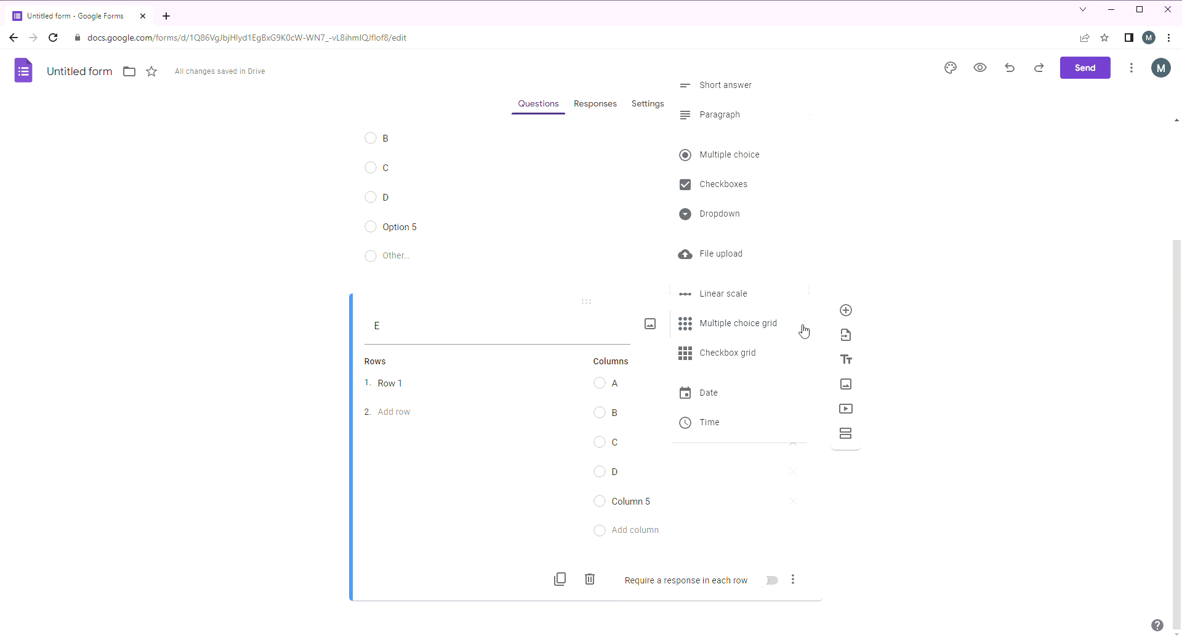
pyautogui.click(727, 354)
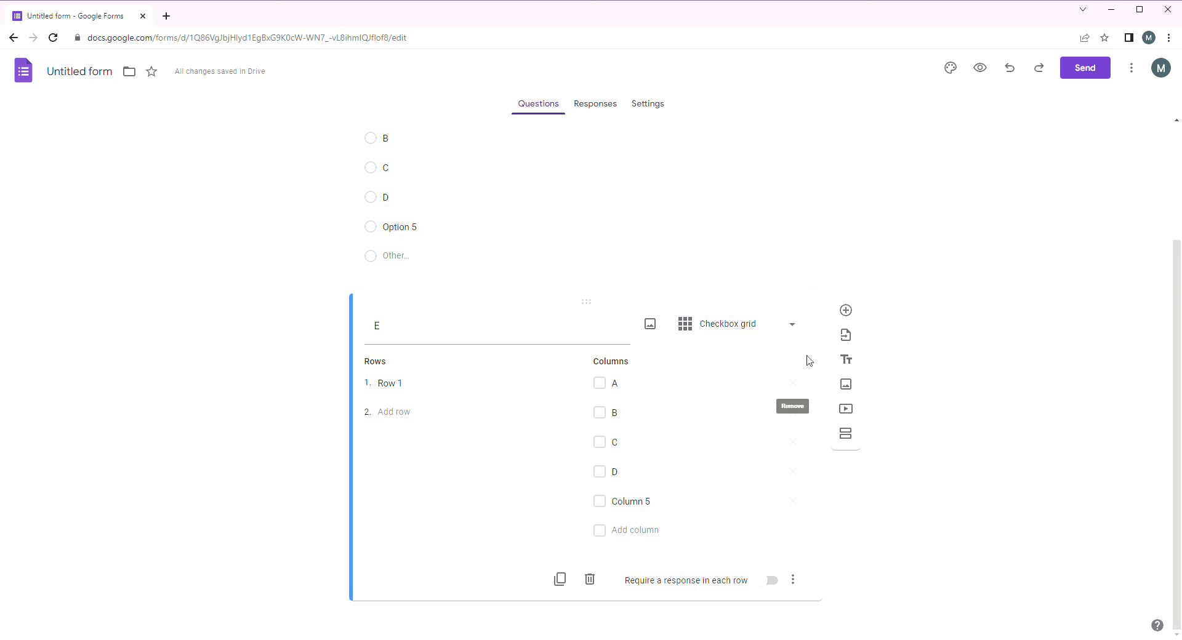
# Change the duplicated question's type to Short answer and from that to Paragraph.
pyautogui.click(793, 328)
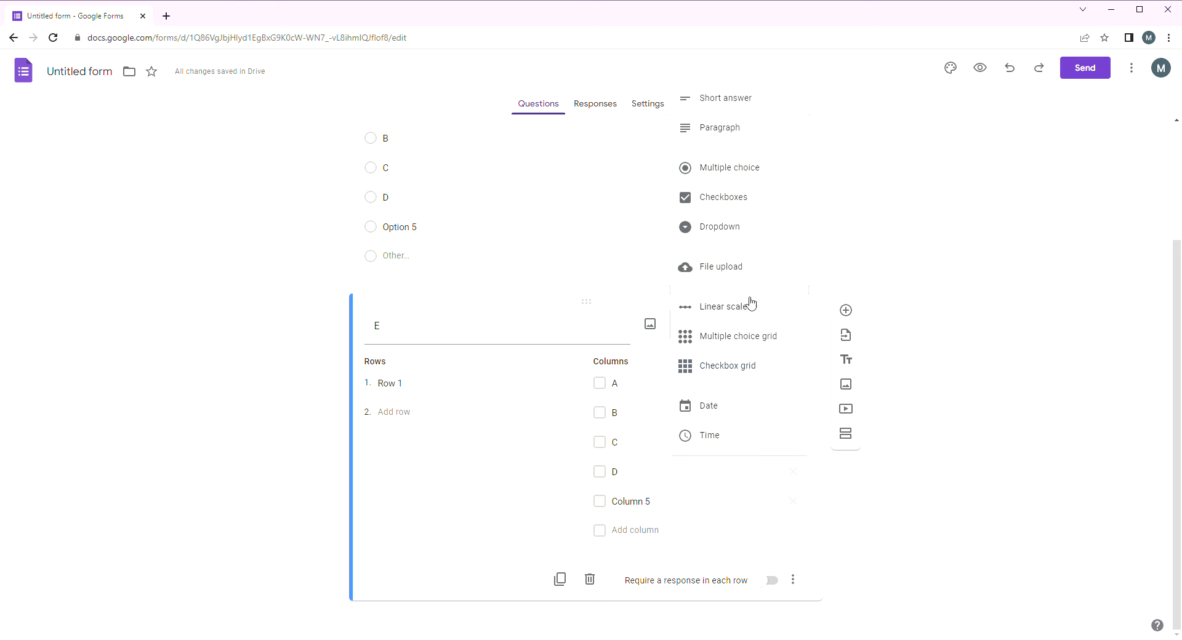
pyautogui.click(768, 106)
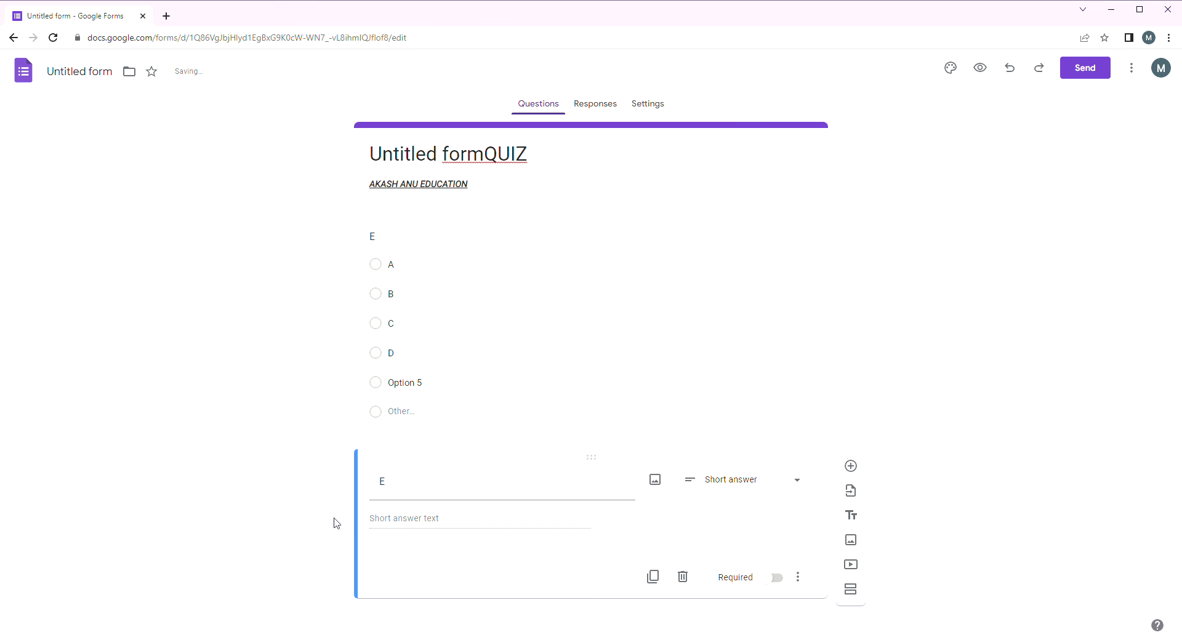
pyautogui.click(791, 493)
pyautogui.click(726, 284)
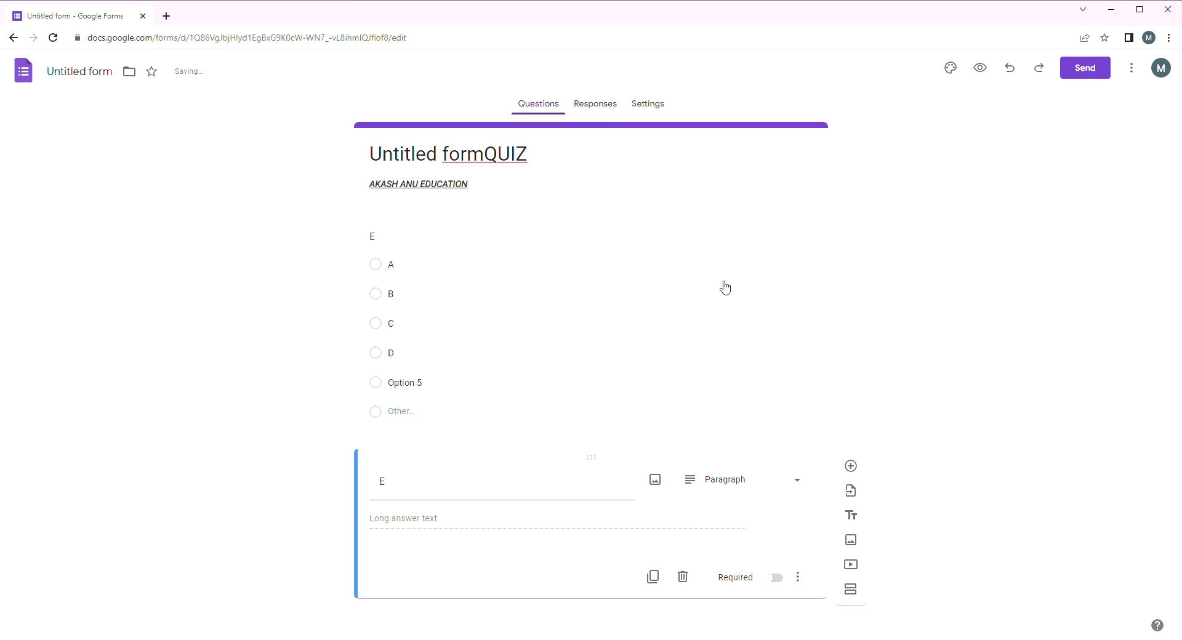